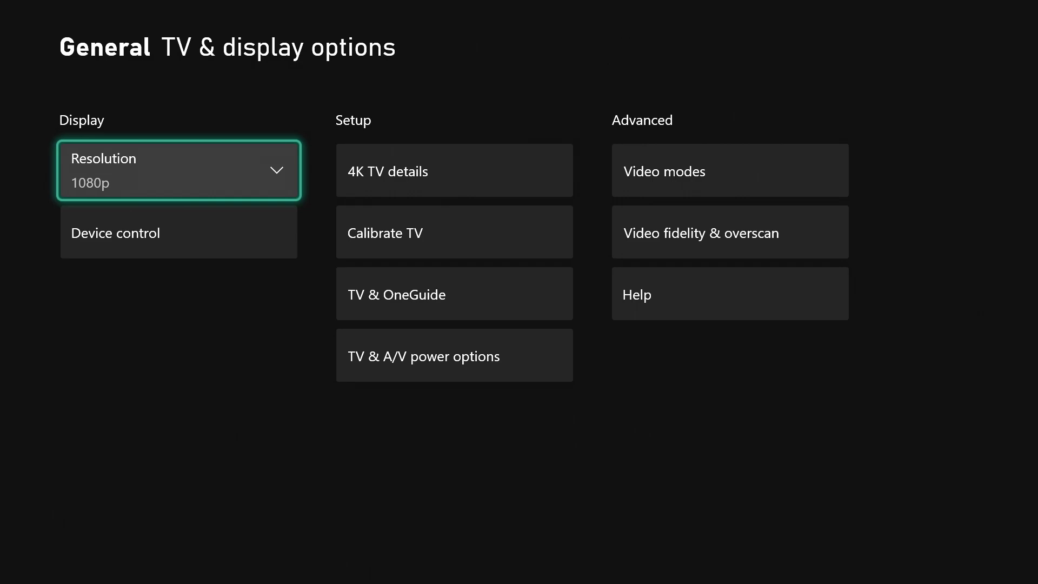
Step: Open TV & display options from the General settings and select 1080p as the display resolution
{"action": "key", "text": "Escape"}
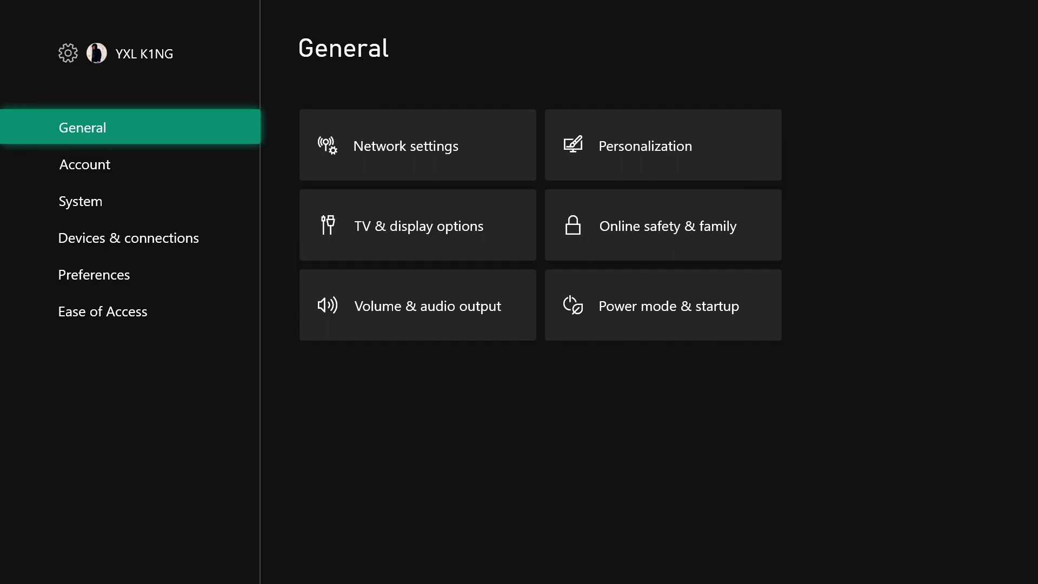
{"action": "key", "text": "Right"}
{"action": "key", "text": "Down"}
{"action": "key", "text": "Return"}
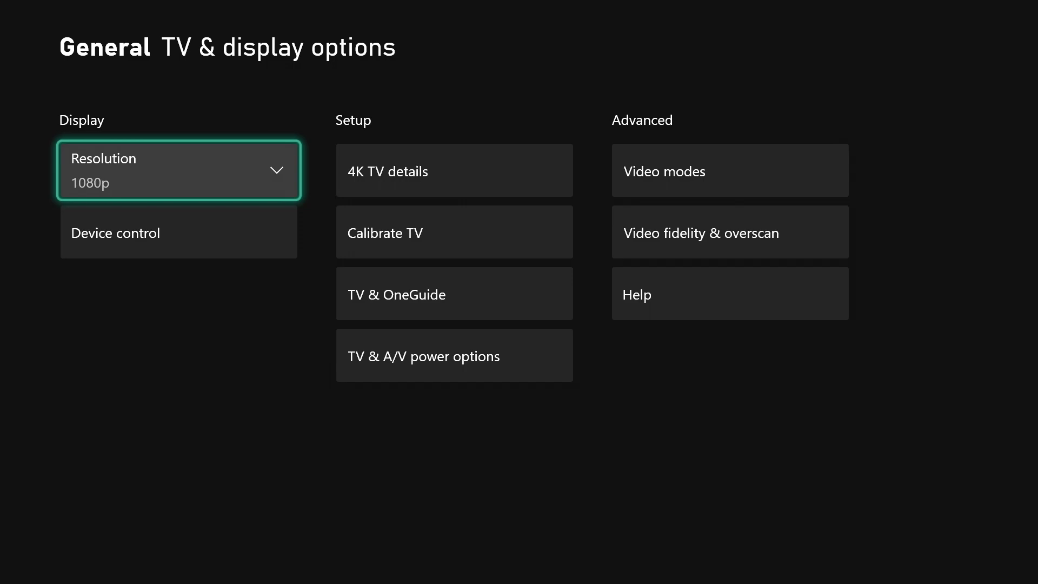
{"action": "key", "text": "Return"}
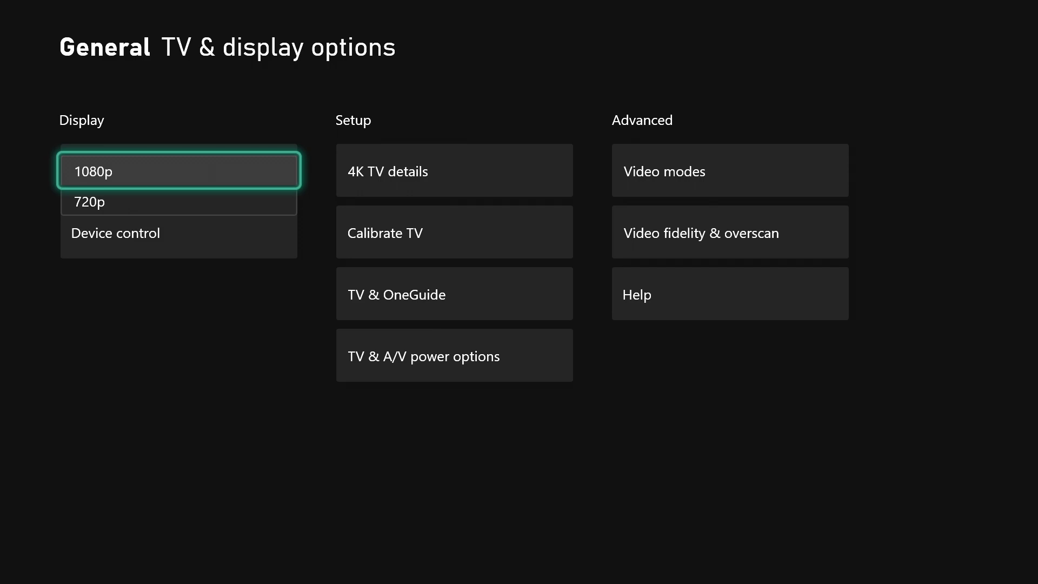
{"action": "key", "text": "Return"}
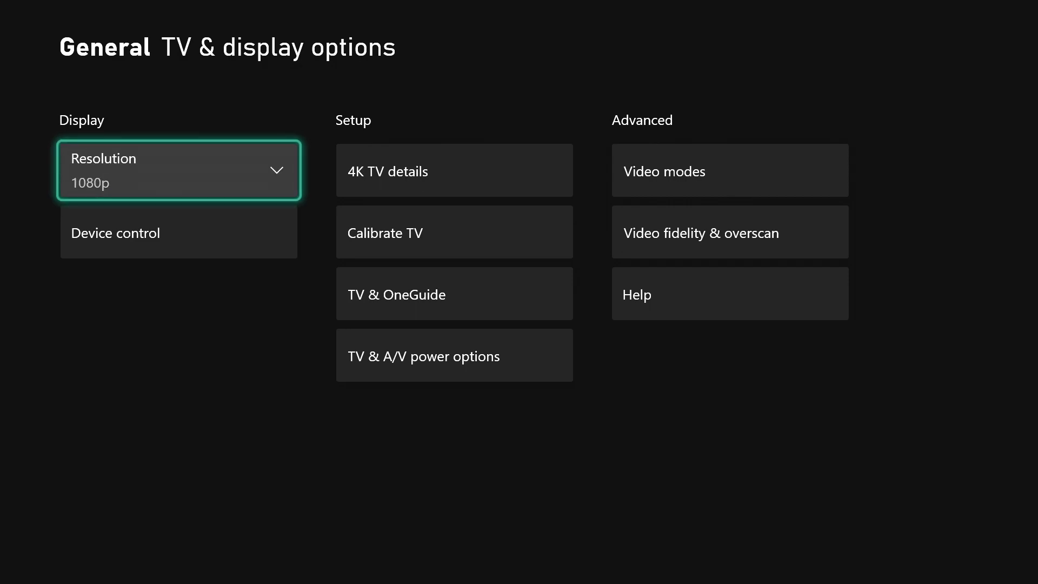
Step: Review the 4K TV details through to the Capturing games section, and return to TV & display options
{"action": "key", "text": "Right"}
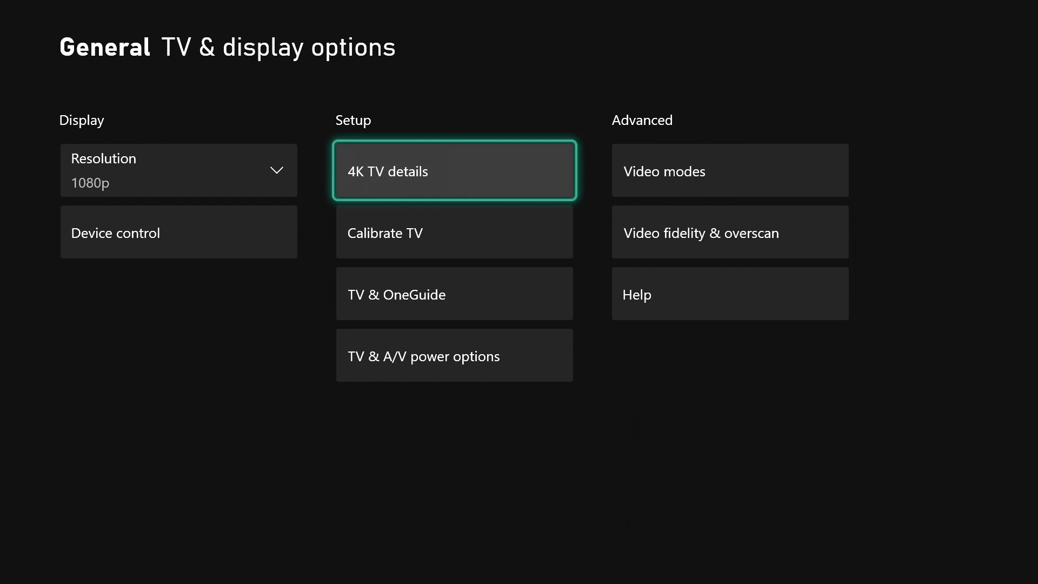
{"action": "key", "text": "Return"}
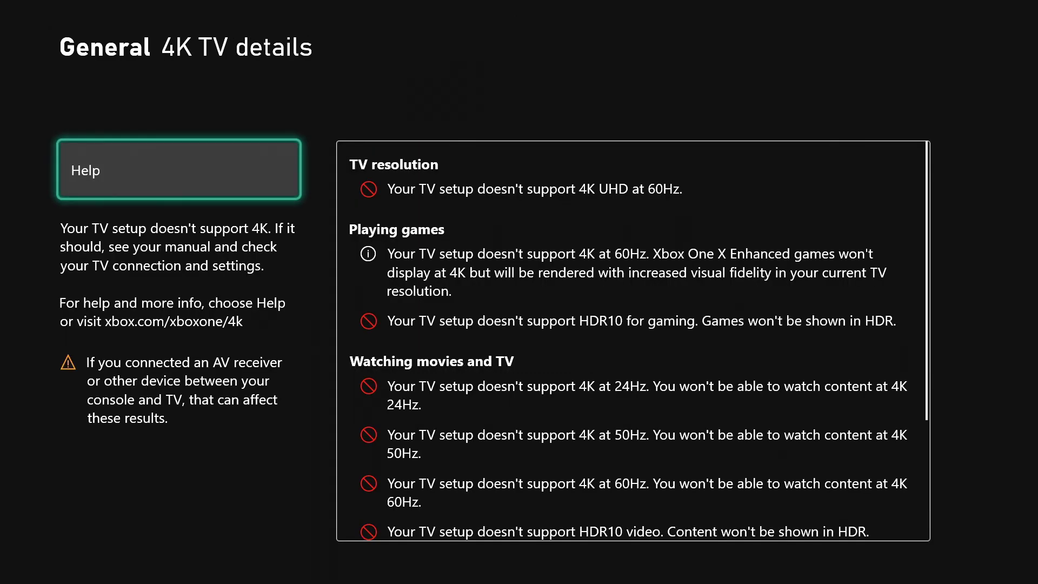
{"action": "key", "text": "Right"}
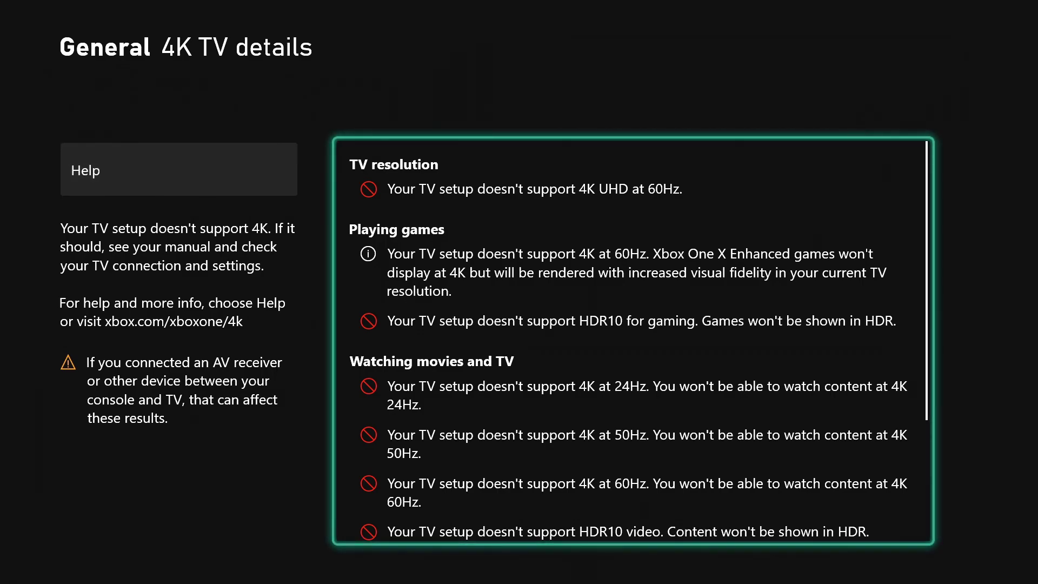
{"action": "key", "text": "Down"}
{"action": "key", "text": "Down"}
{"action": "key", "text": "Up"}
{"action": "key", "text": "Down"}
{"action": "key", "text": "Up"}
{"action": "key", "text": "Down"}
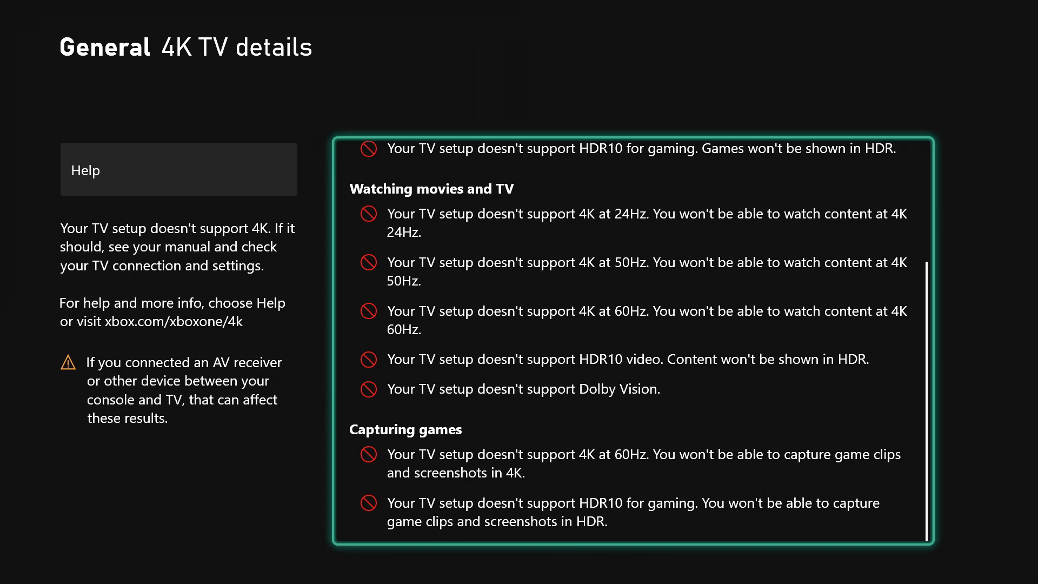
{"action": "key", "text": "Escape"}
Step: Open Calibrate TV, view the introduction, Aspect ratio & sharpness and Brightness pages, and return to TV & display options
{"action": "key", "text": "Right"}
{"action": "key", "text": "Down"}
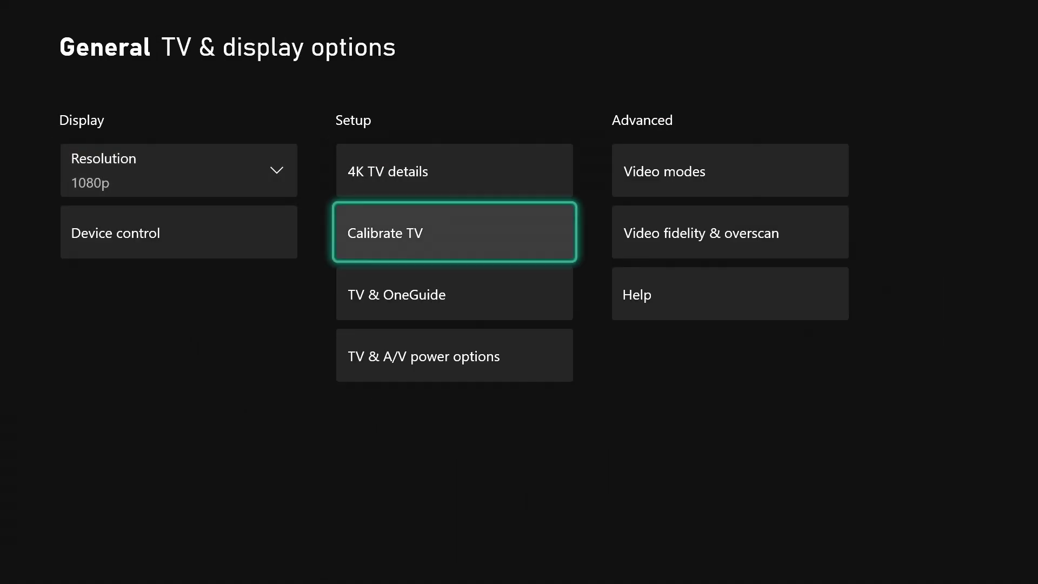
{"action": "key", "text": "Return"}
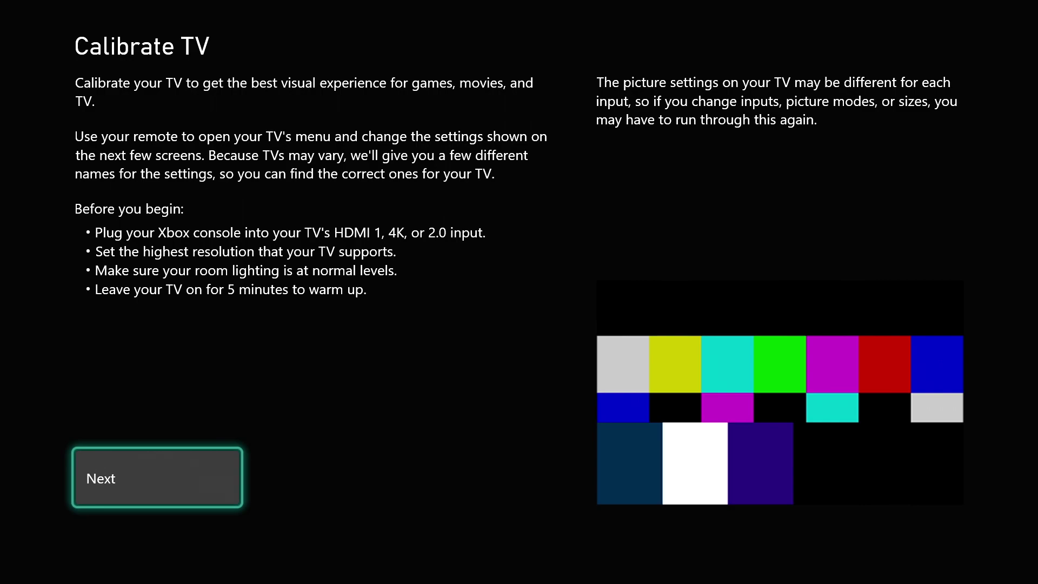
{"action": "key", "text": "Return"}
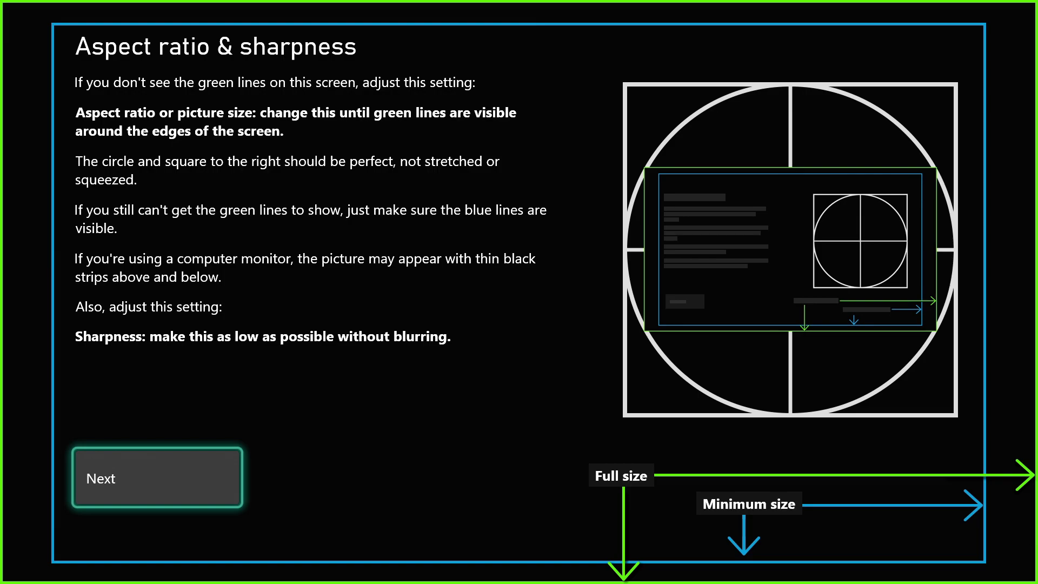
{"action": "key", "text": "Return"}
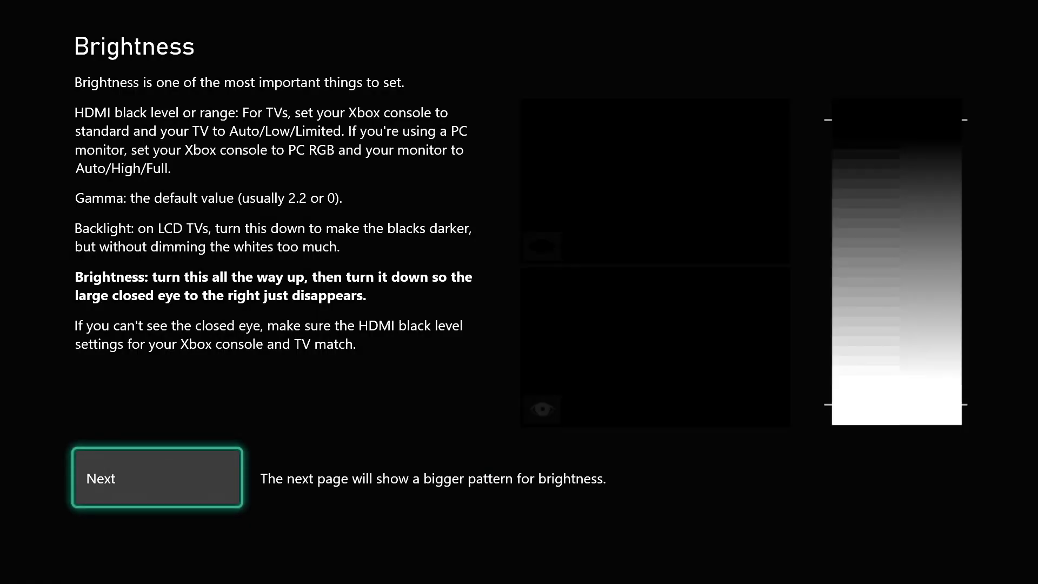
{"action": "key", "text": "Return"}
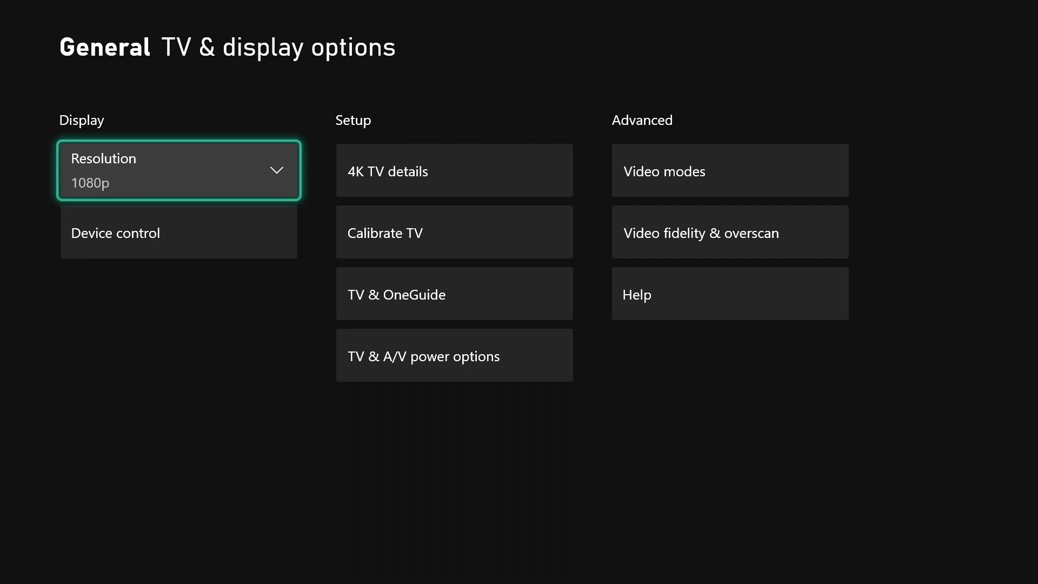
Step: Look through the TV & OneGuide setup entries down to Audio & video, and return to TV & display options
{"action": "key", "text": "Right"}
{"action": "key", "text": "Down"}
{"action": "key", "text": "Down"}
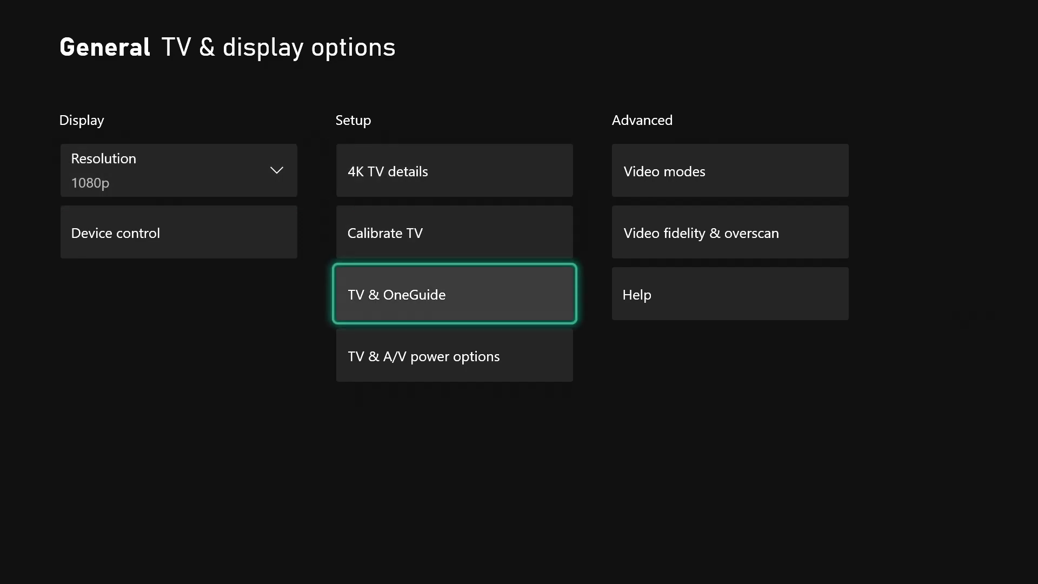
{"action": "key", "text": "Return"}
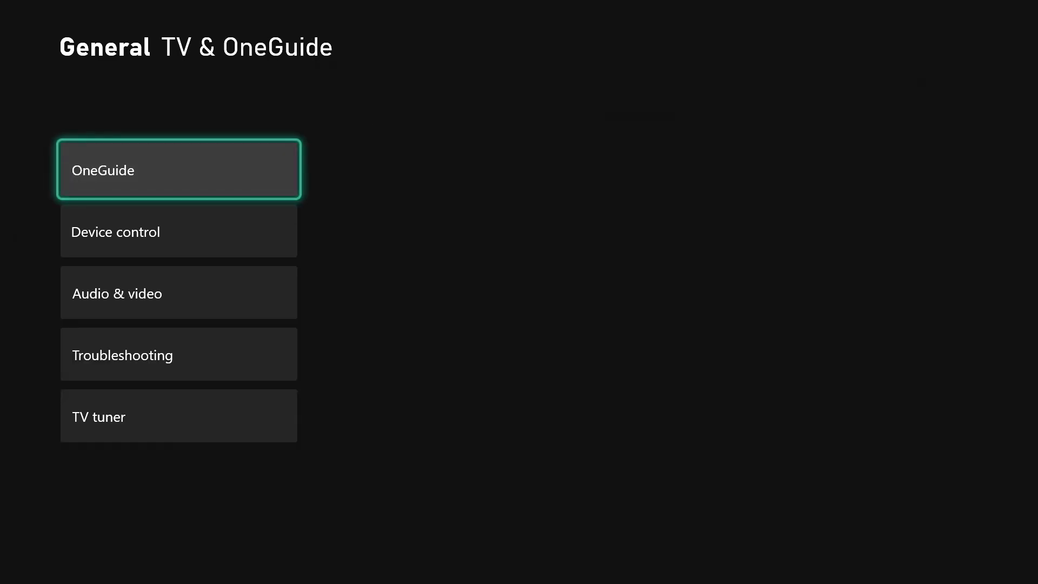
{"action": "key", "text": "Down"}
{"action": "key", "text": "Down"}
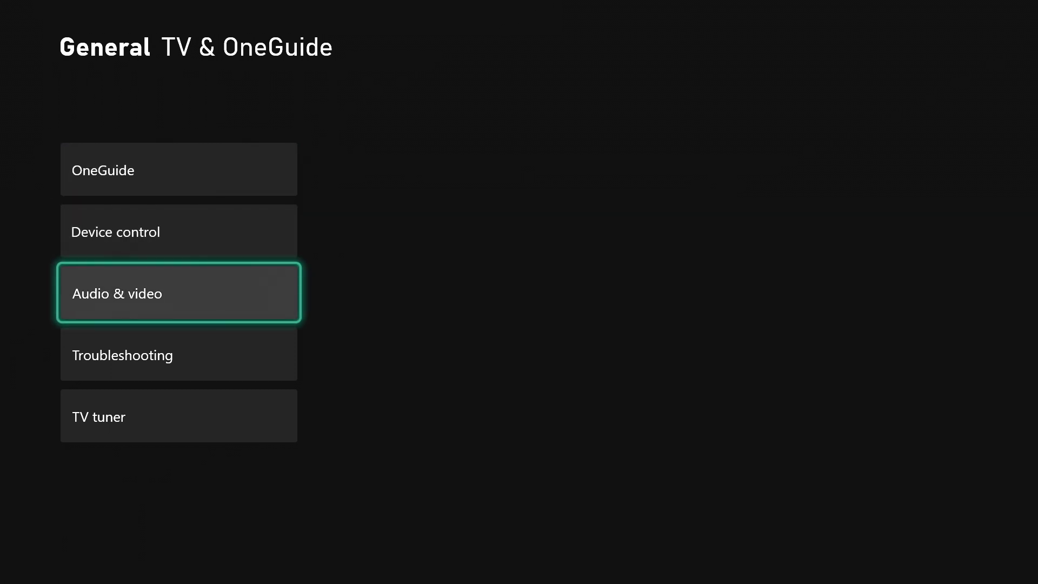
{"action": "key", "text": "Up"}
{"action": "key", "text": "Up"}
{"action": "key", "text": "Escape"}
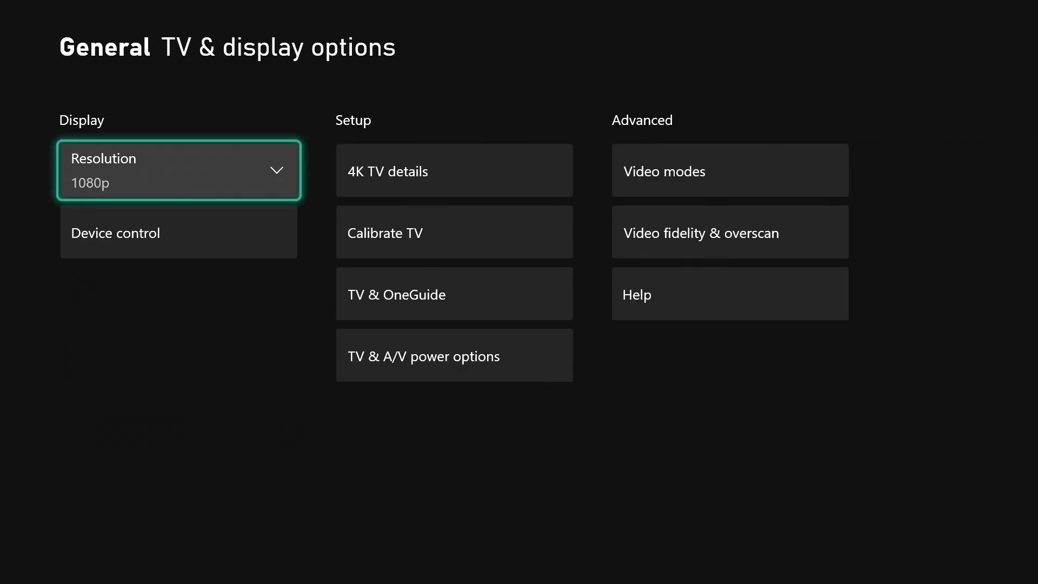
Step: Review the TV & A/V power options for TV, cable or satellite box and audio receiver, and go back
{"action": "key", "text": "Right"}
{"action": "key", "text": "Down"}
{"action": "key", "text": "Down"}
{"action": "key", "text": "Down"}
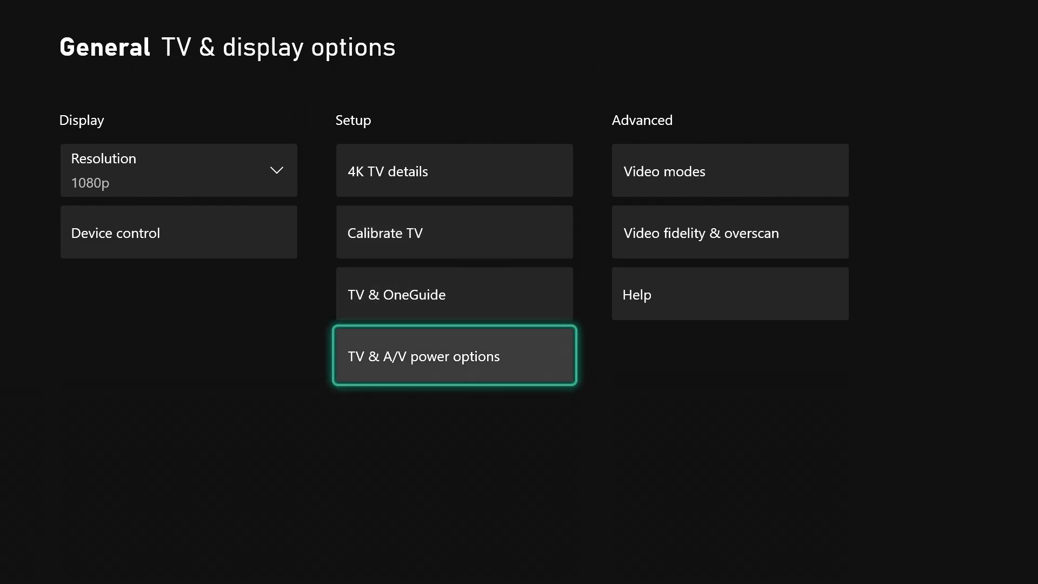
{"action": "key", "text": "Return"}
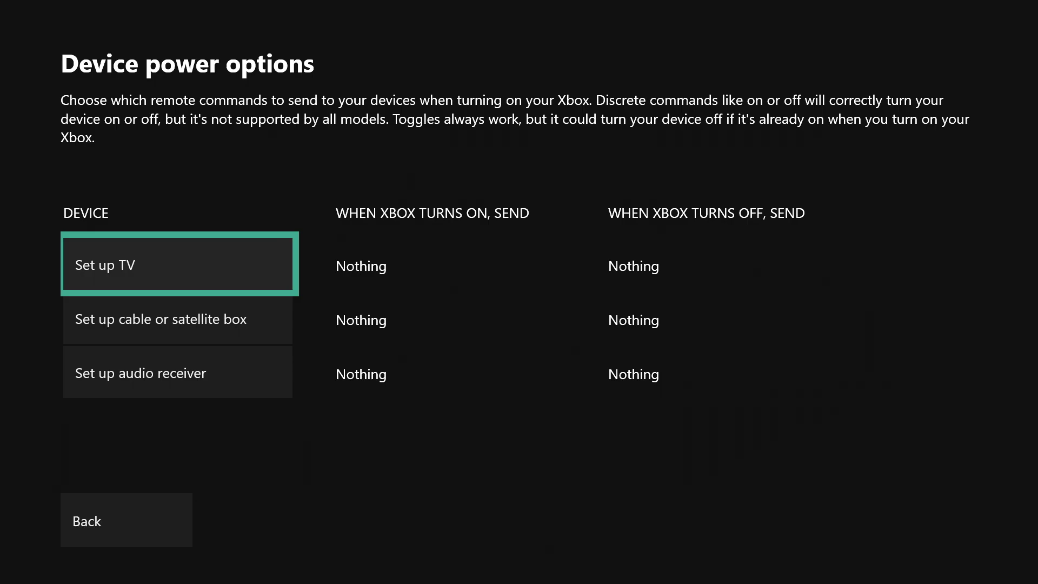
{"action": "key", "text": "Down"}
{"action": "key", "text": "Down"}
{"action": "key", "text": "Down"}
{"action": "key", "text": "Return"}
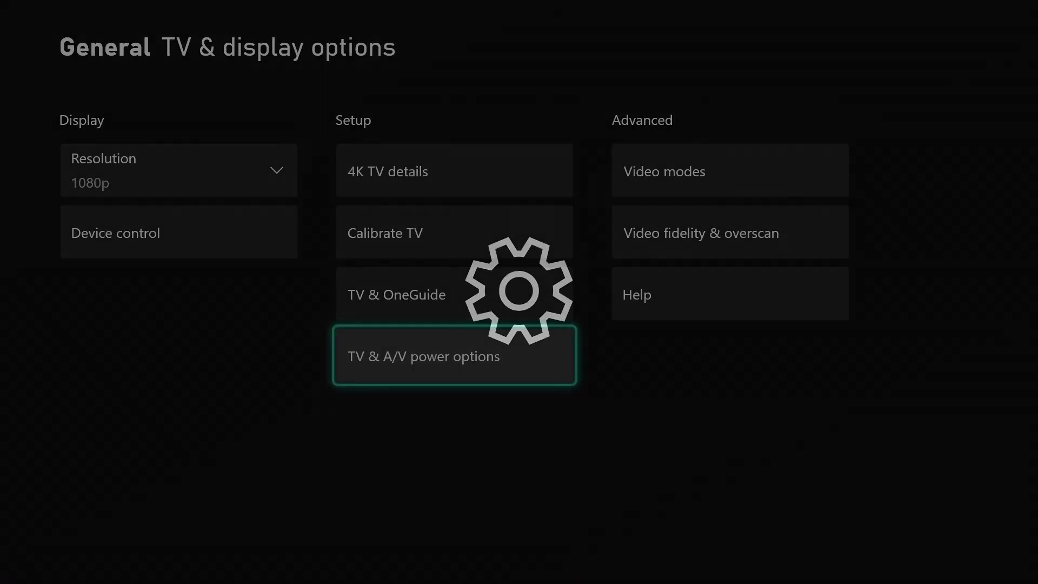
Step: Open the advanced Video modes and read the descriptions of Allow YCC 4:2:2 and Allow 50Hz
{"action": "key", "text": "Right"}
{"action": "key", "text": "Up"}
{"action": "key", "text": "Up"}
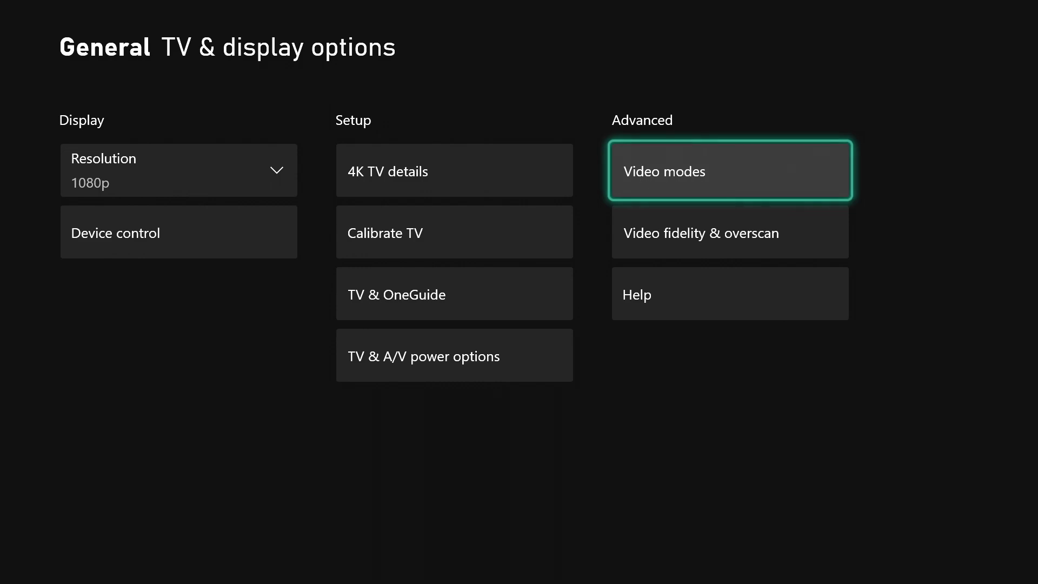
{"action": "key", "text": "Return"}
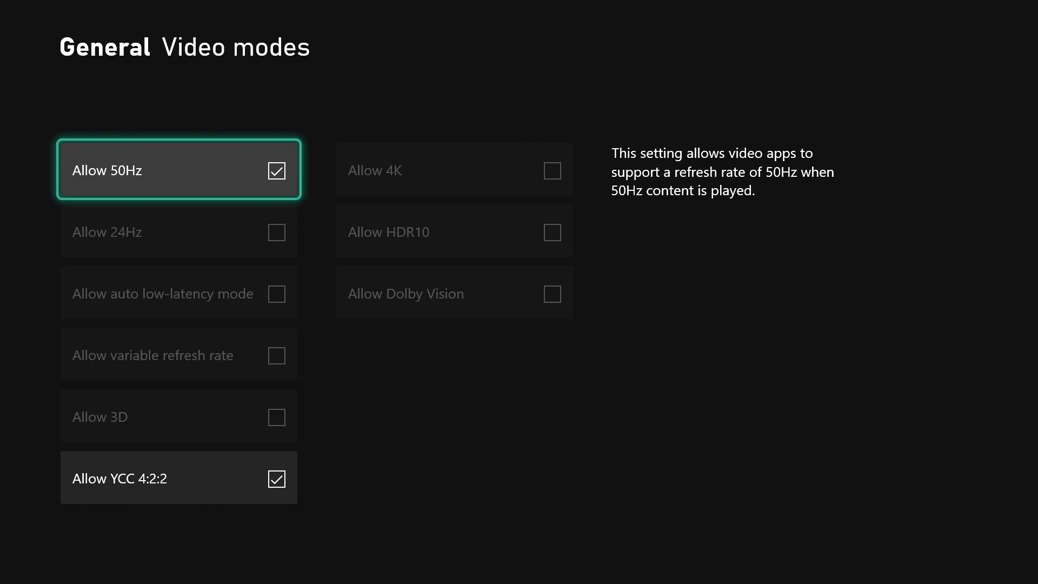
{"action": "left_click", "coordinate": [179, 477]}
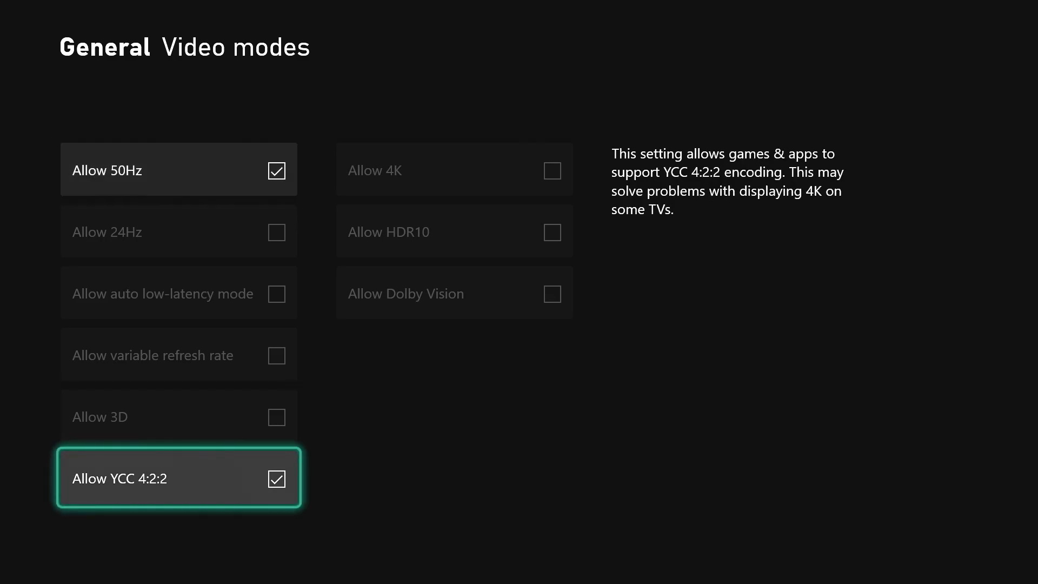
{"action": "left_click", "coordinate": [179, 170]}
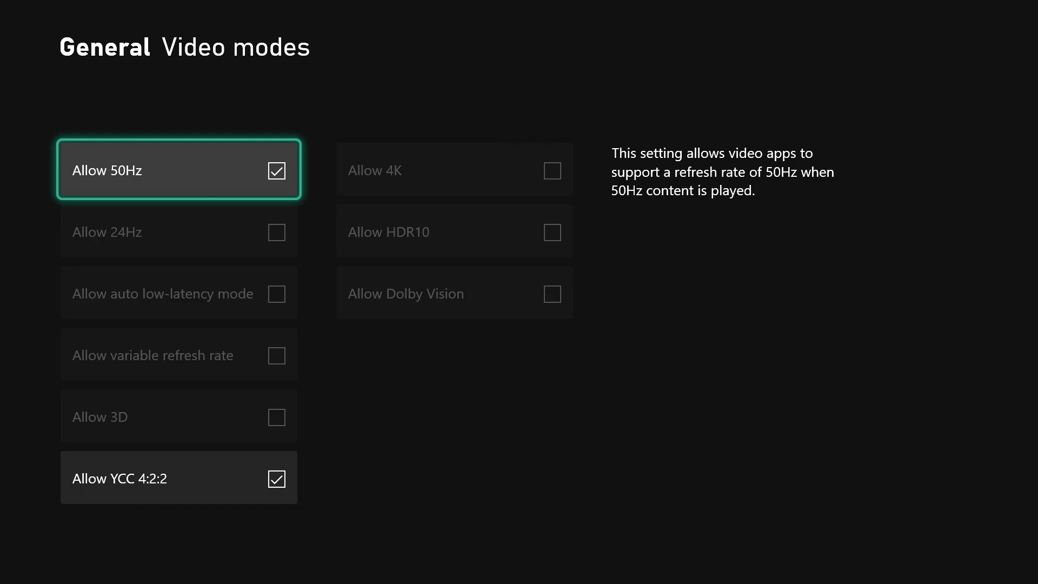
{"action": "key", "text": "Escape"}
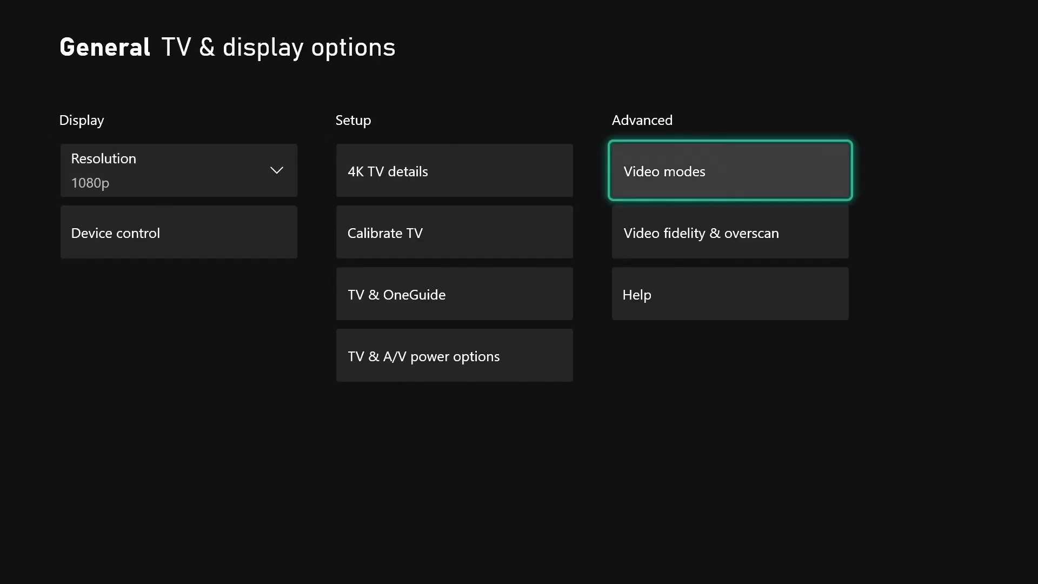
Step: Open Video fidelity & overscan and examine the available display Overrides, leaving the list without choosing another option
{"action": "key", "text": "Down"}
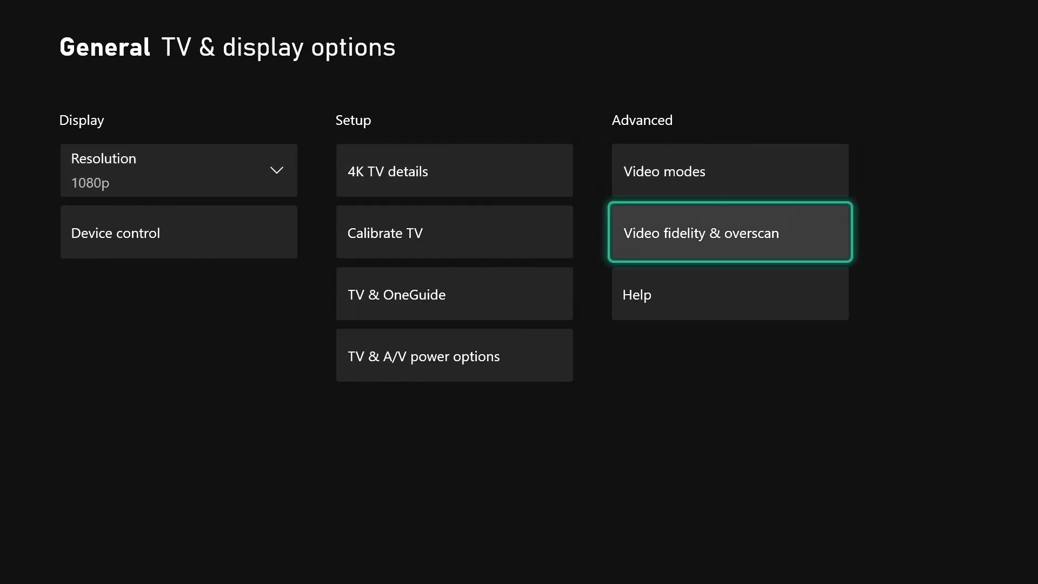
{"action": "key", "text": "Return"}
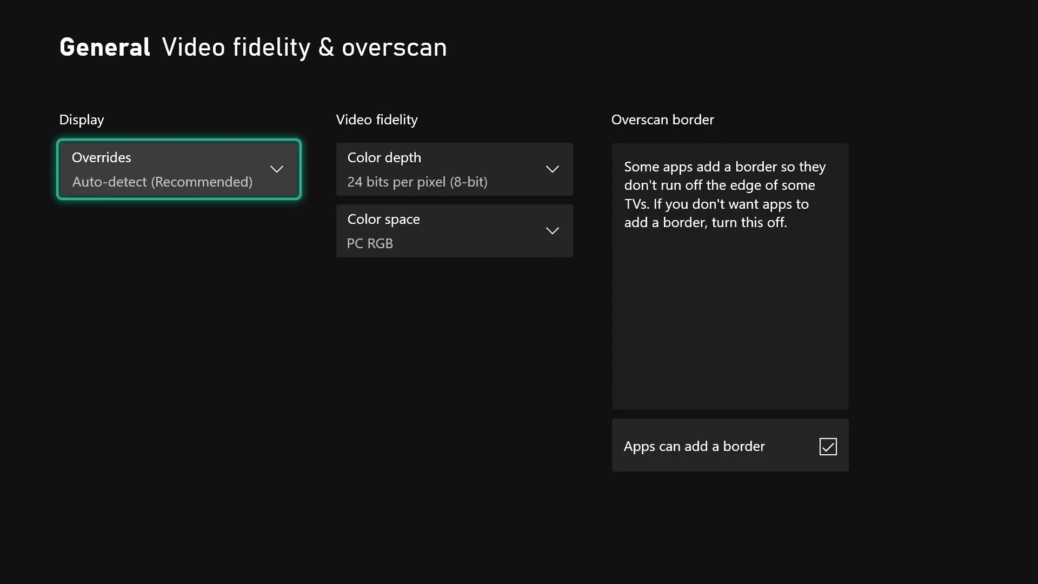
{"action": "key", "text": "Return"}
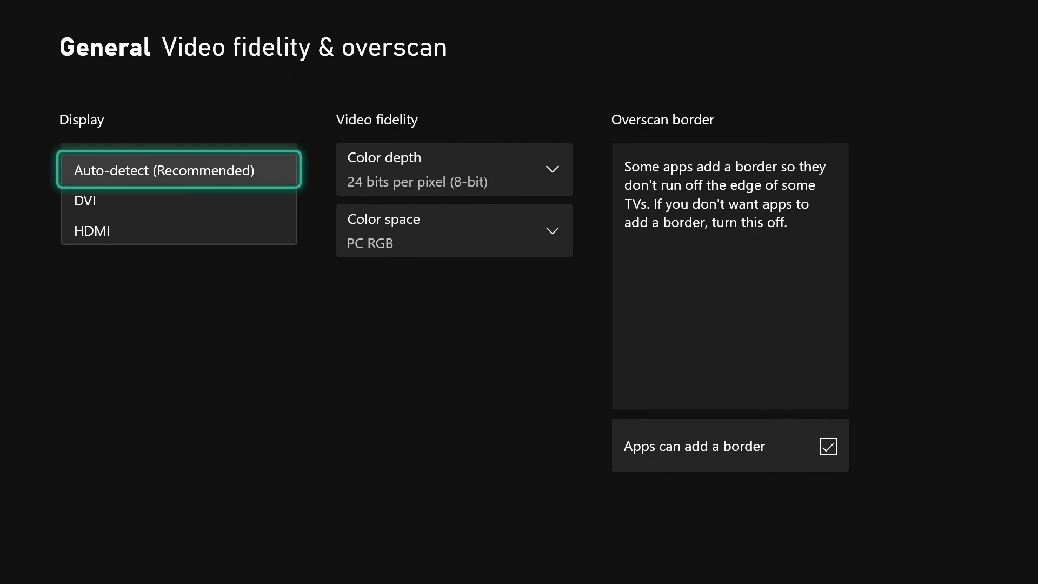
{"action": "key", "text": "Down"}
{"action": "key", "text": "Down"}
{"action": "key", "text": "Up"}
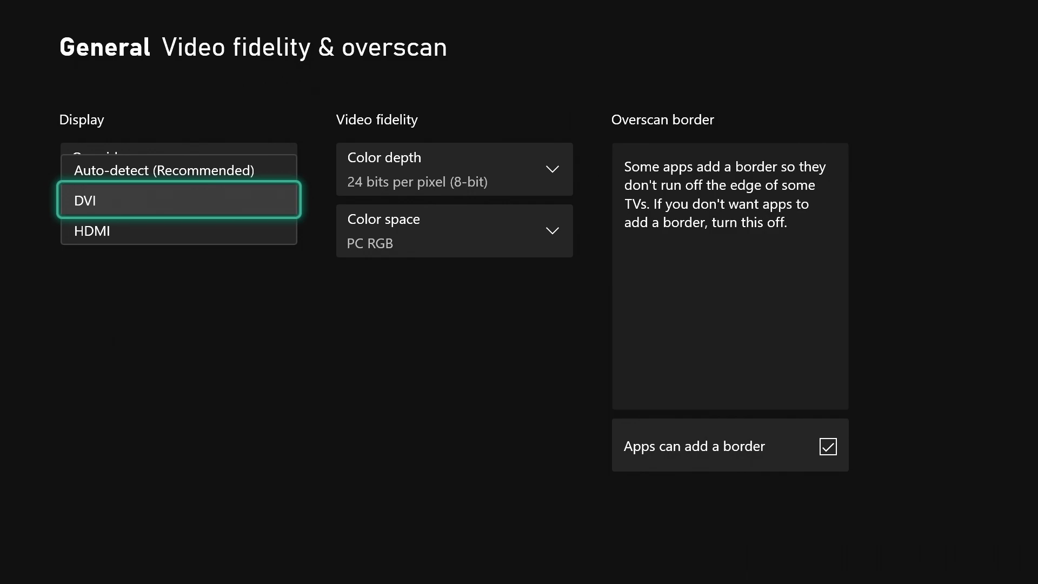
{"action": "key", "text": "Escape"}
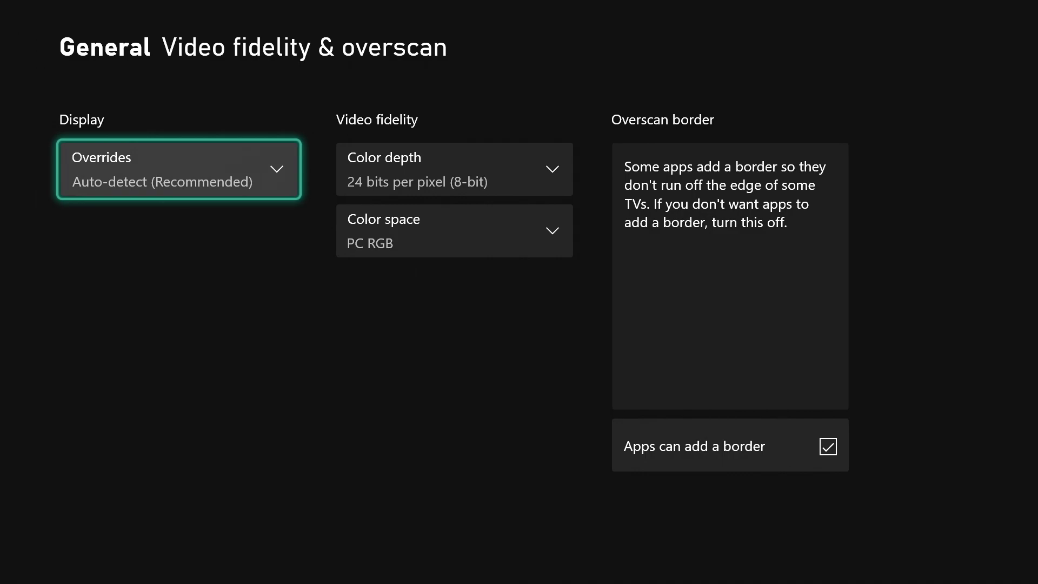
{"action": "key", "text": "Right"}
{"action": "key", "text": "Down"}
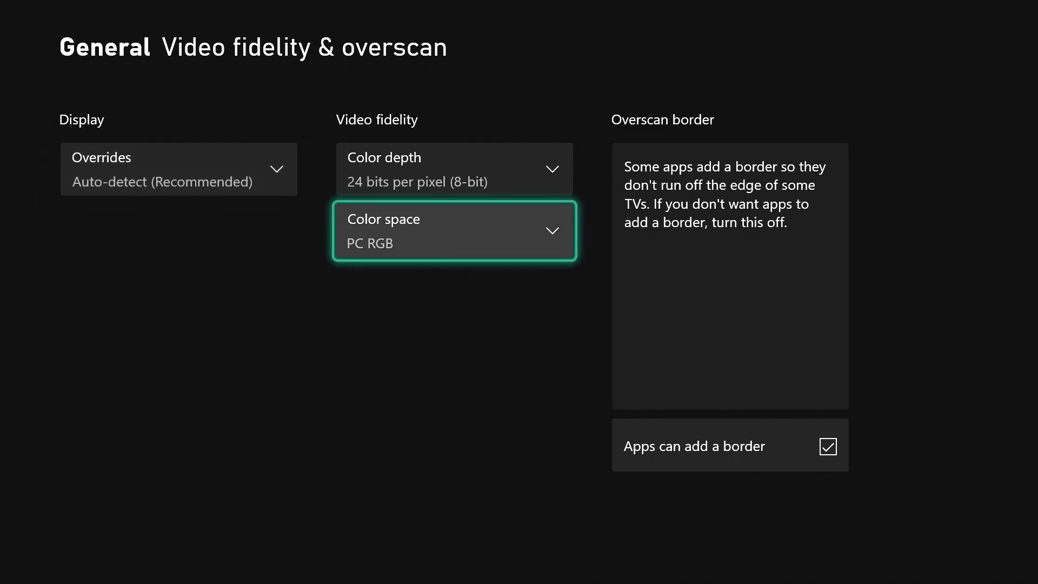
{"action": "key", "text": "Left"}
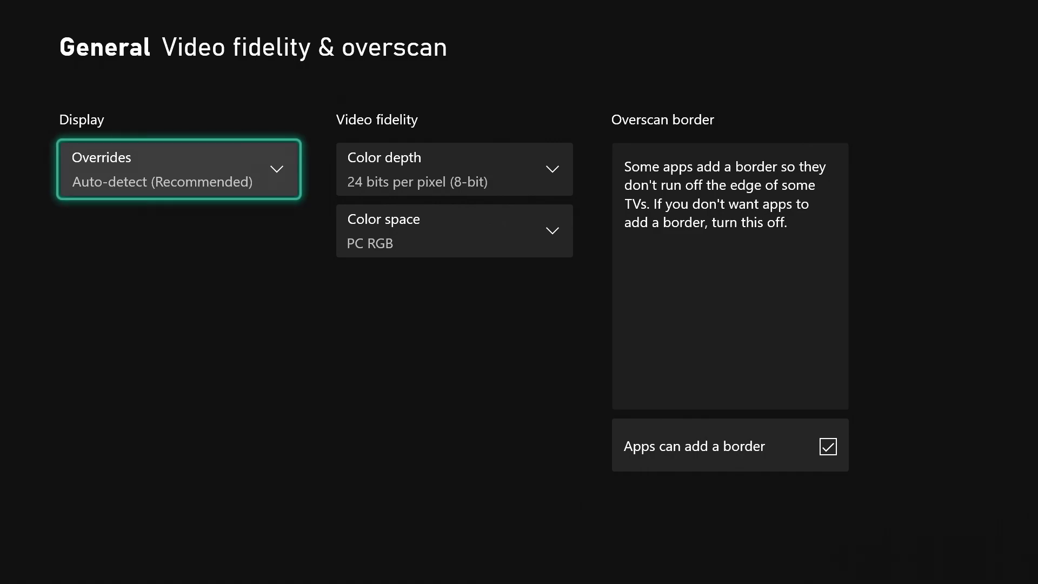
{"action": "key", "text": "Return"}
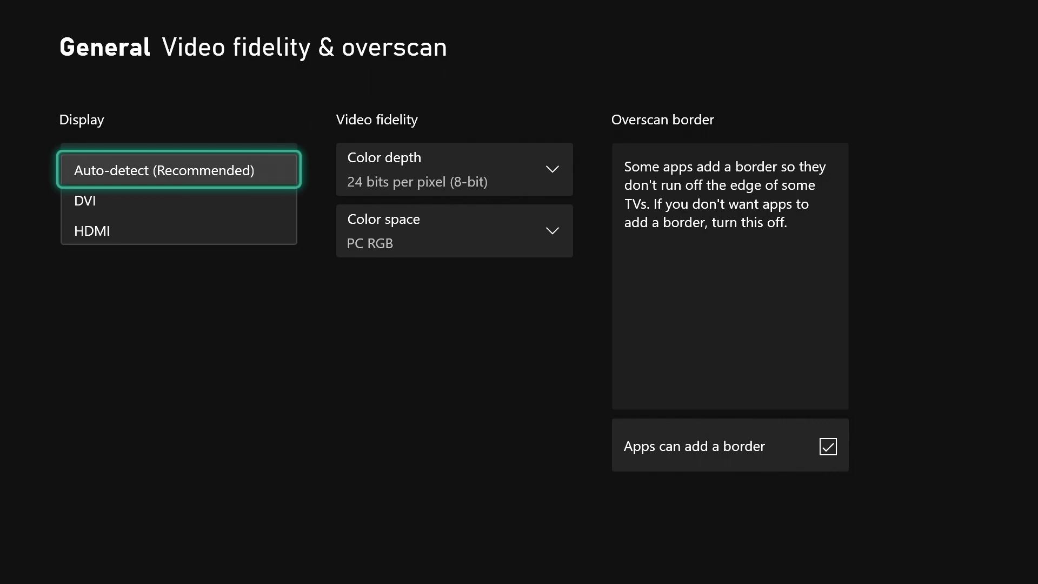
{"action": "key", "text": "Escape"}
Step: Examine the available Color depth options under Video fidelity and close the list without choosing another one
{"action": "key", "text": "Right"}
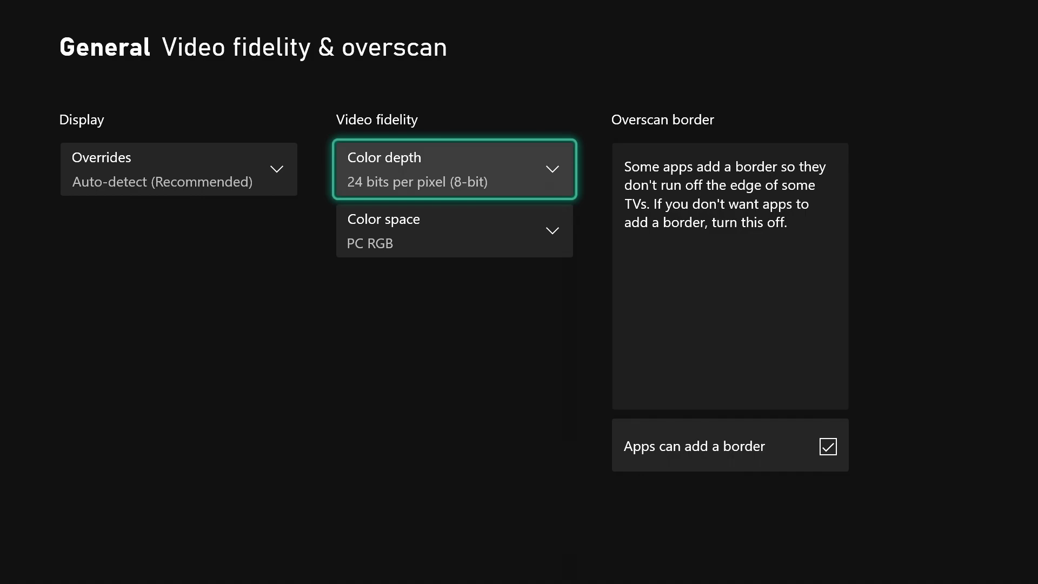
{"action": "key", "text": "Return"}
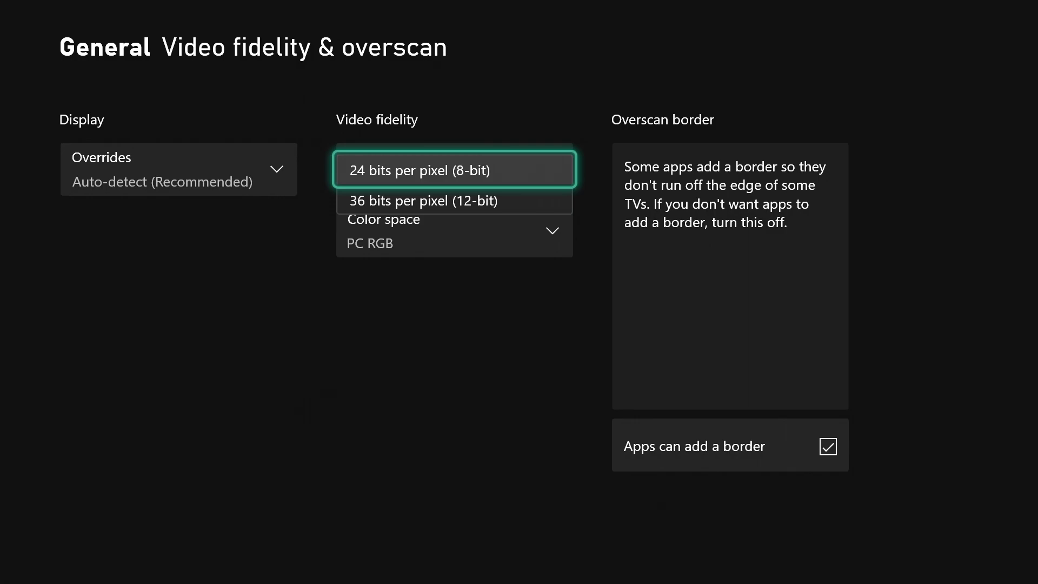
{"action": "key", "text": "Escape"}
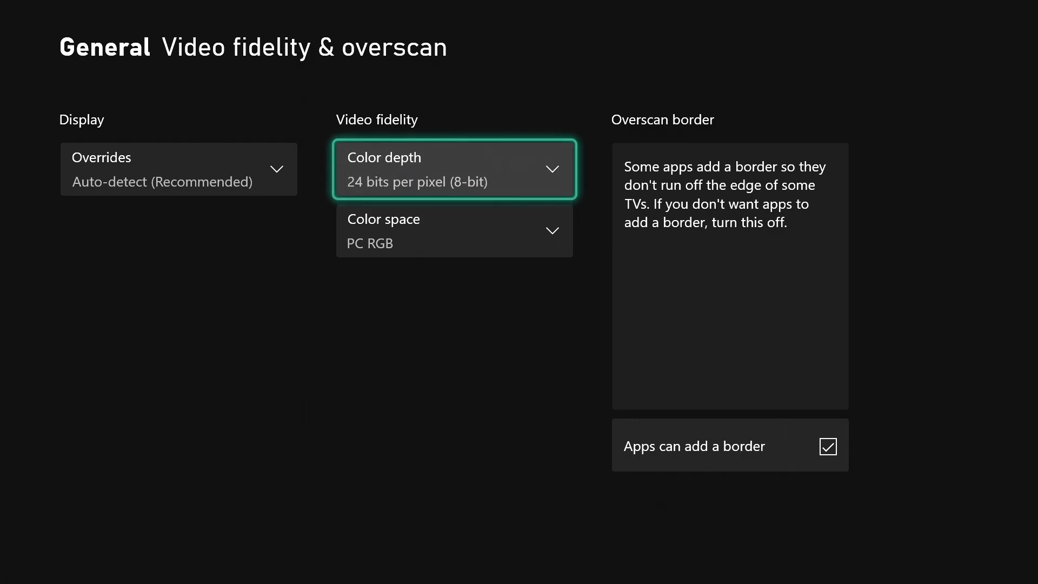
Step: Compare the Color space options Standard (Recommended) and PC RGB, choose PC RGB, and return to TV & display options
{"action": "key", "text": "Down"}
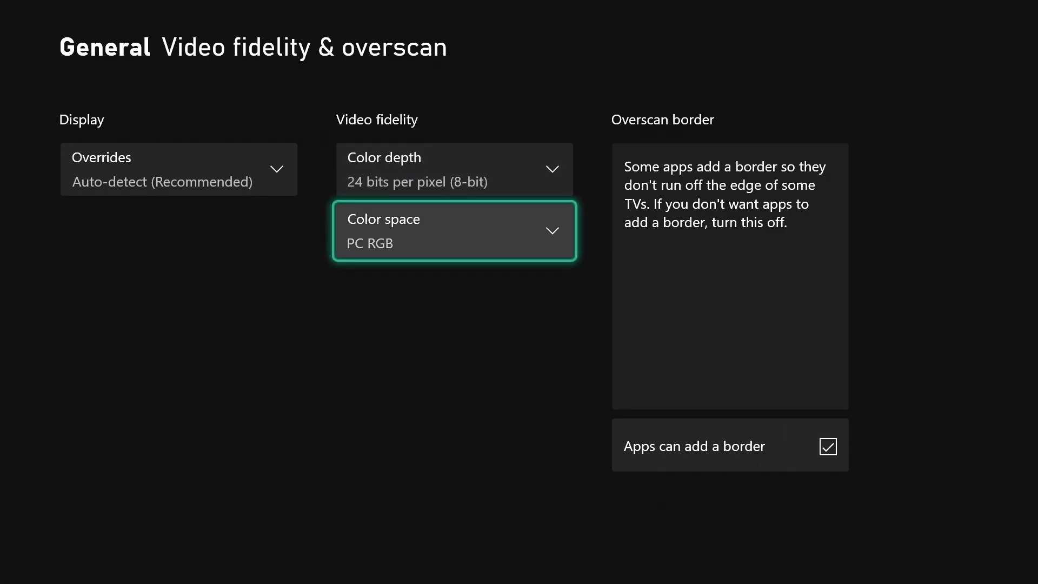
{"action": "key", "text": "Return"}
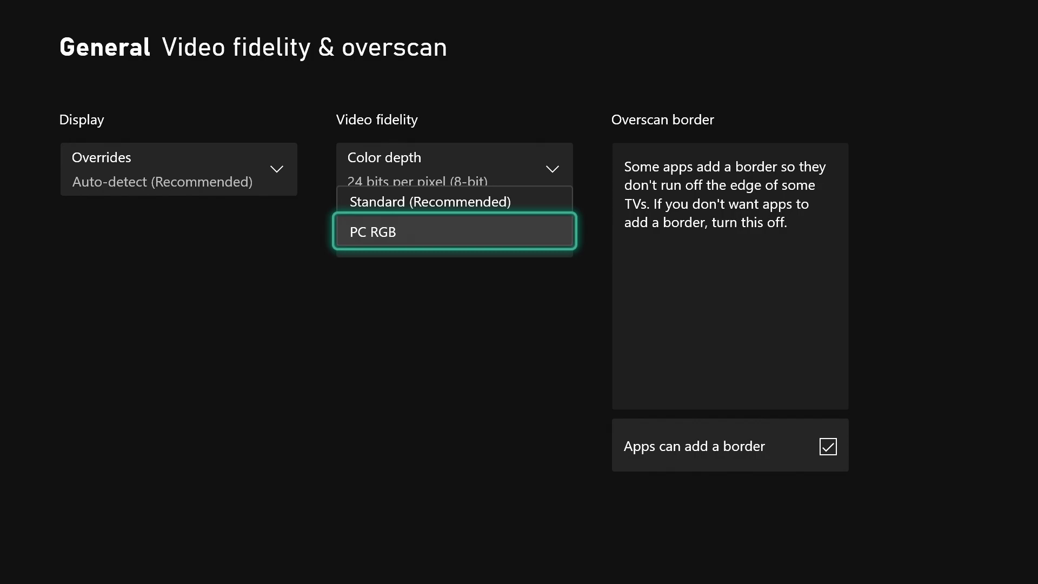
{"action": "key", "text": "Up"}
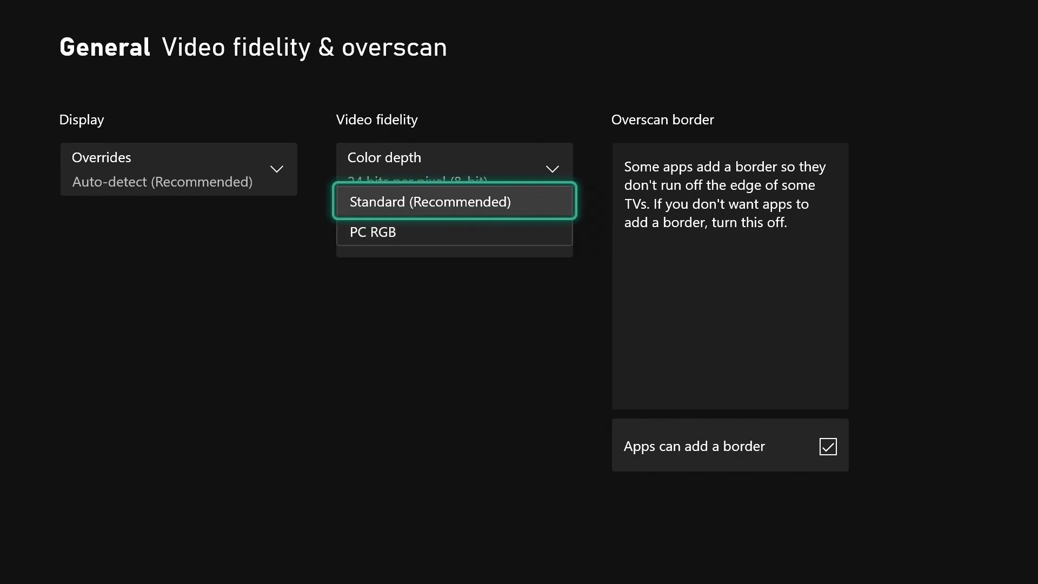
{"action": "key", "text": "Down"}
{"action": "key", "text": "Up"}
{"action": "key", "text": "Down"}
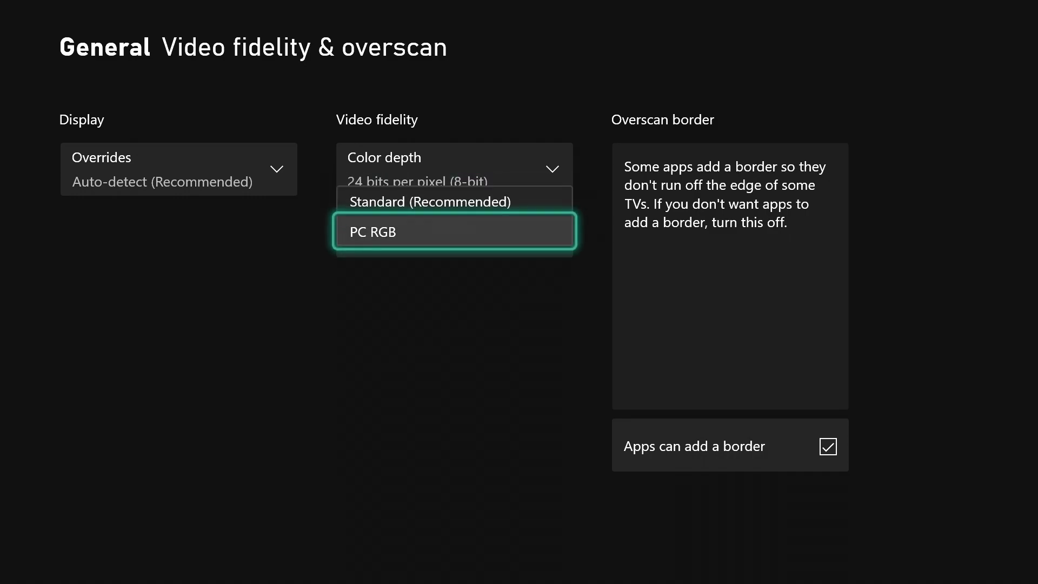
{"action": "key", "text": "Return"}
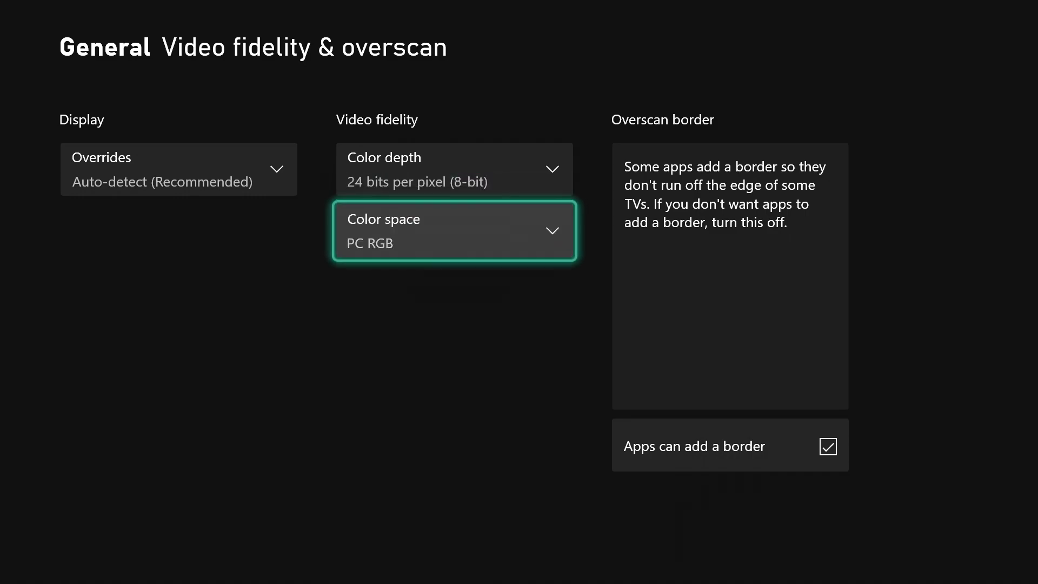
{"action": "key", "text": "Escape"}
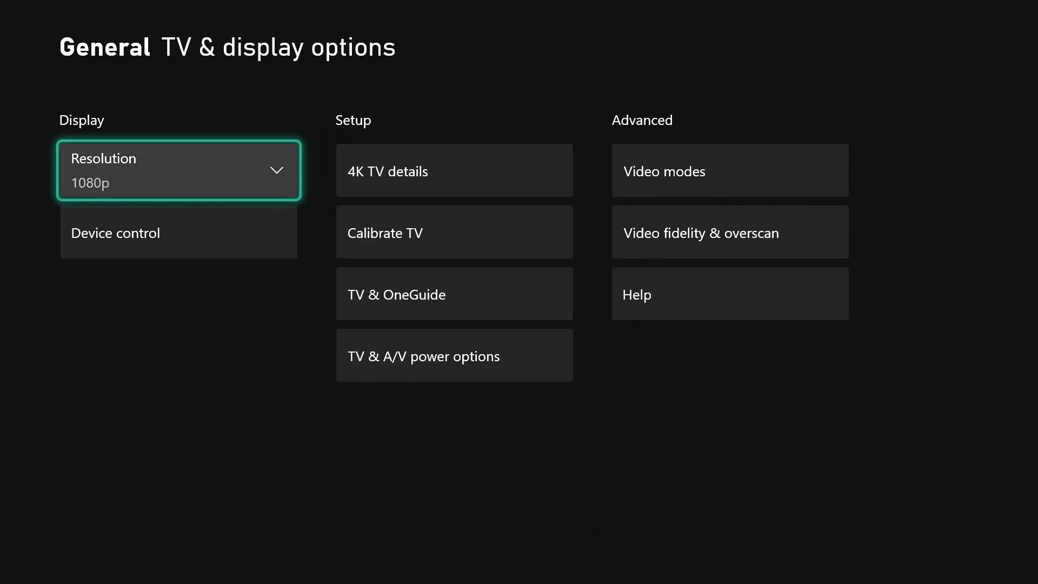